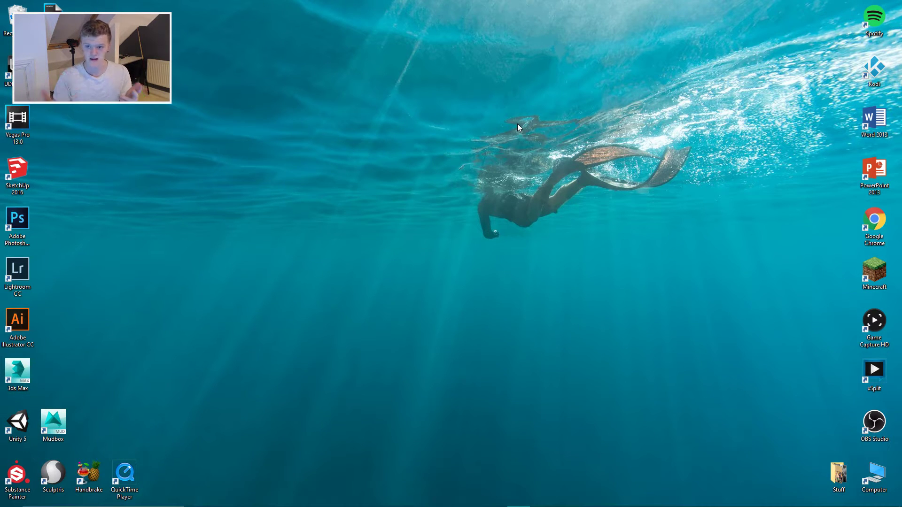
Start Windows Media Player at low volume, play all songs from Anikdote - Imma Killa!, and minimize it
mouse_move(291, 506)
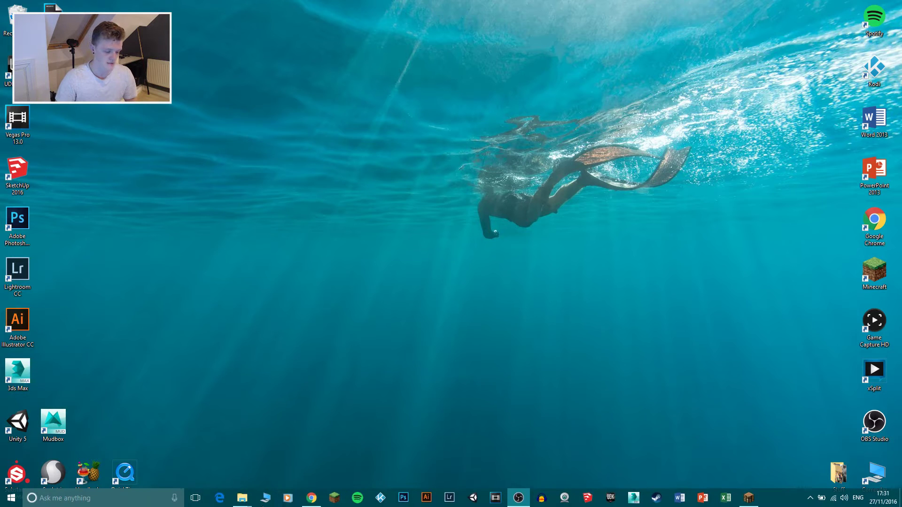
click(288, 498)
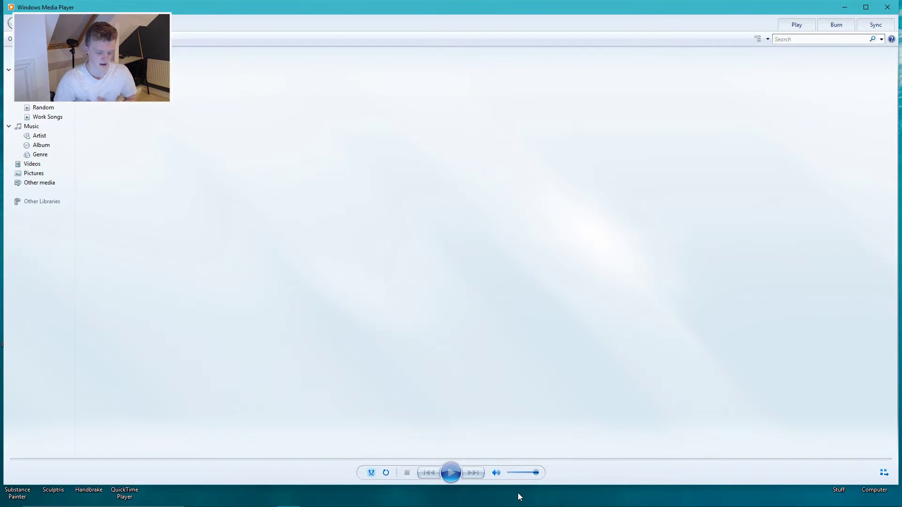
click(512, 475)
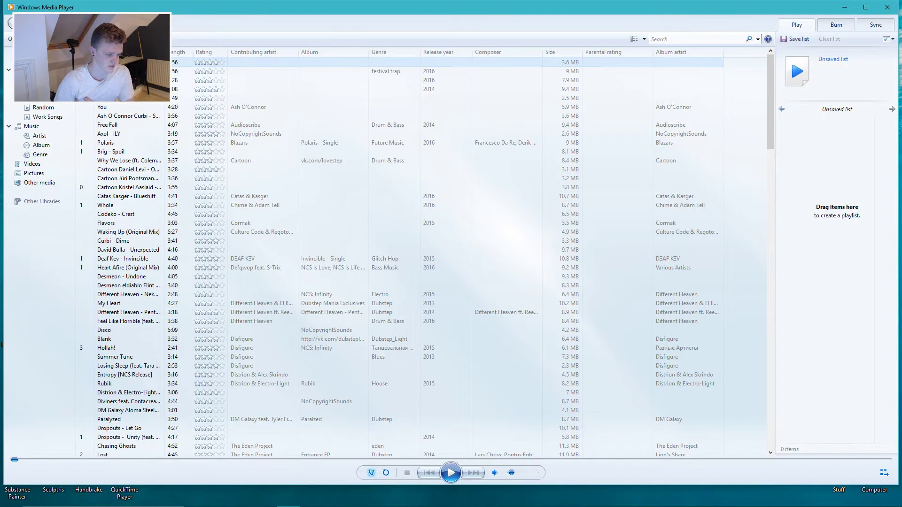
right_click(228, 64)
click(176, 73)
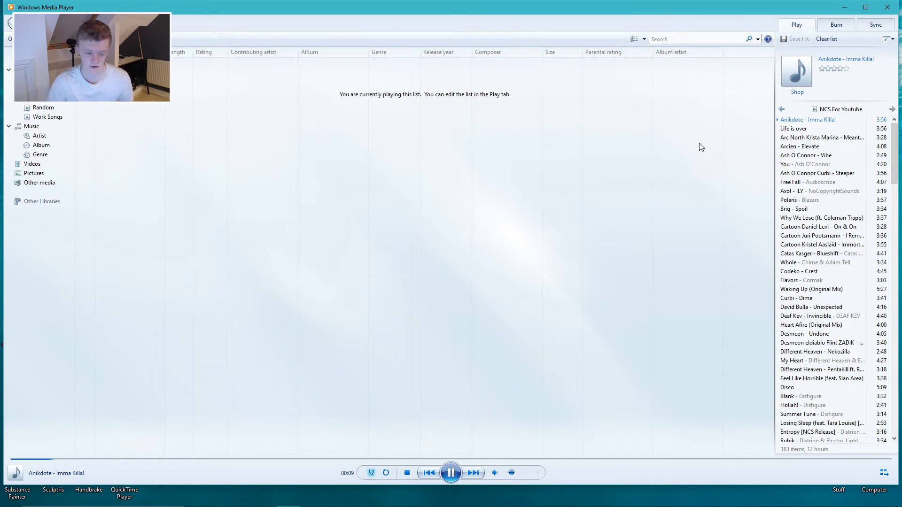
click(843, 7)
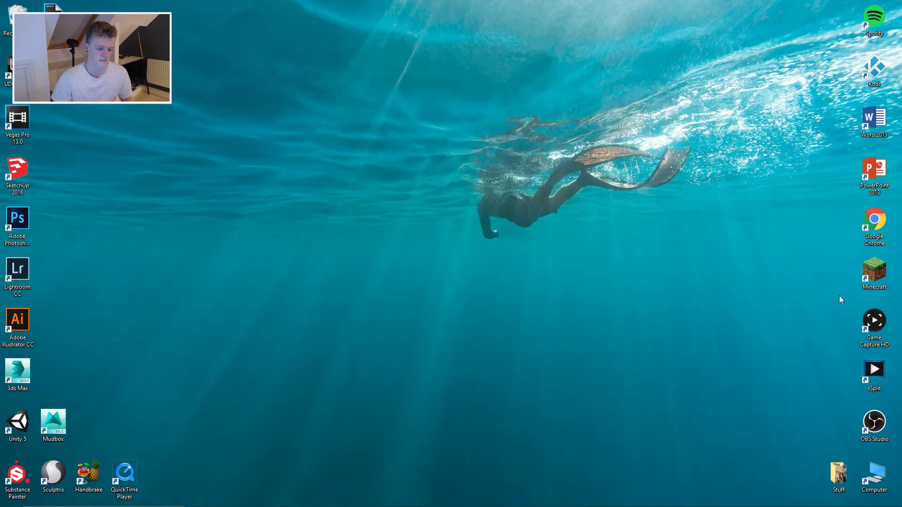
Bring Minecraft 1.10.2 back up and load a saved singleplayer world
mouse_move(545, 506)
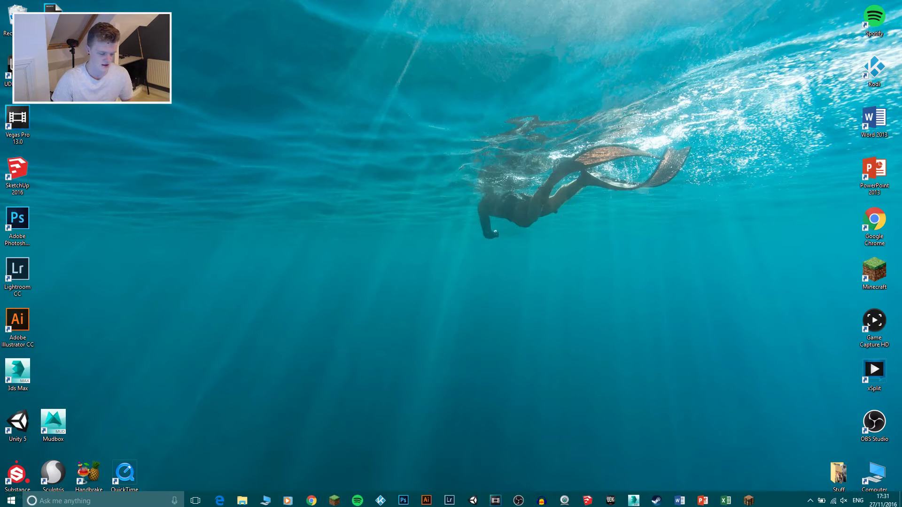
click(748, 500)
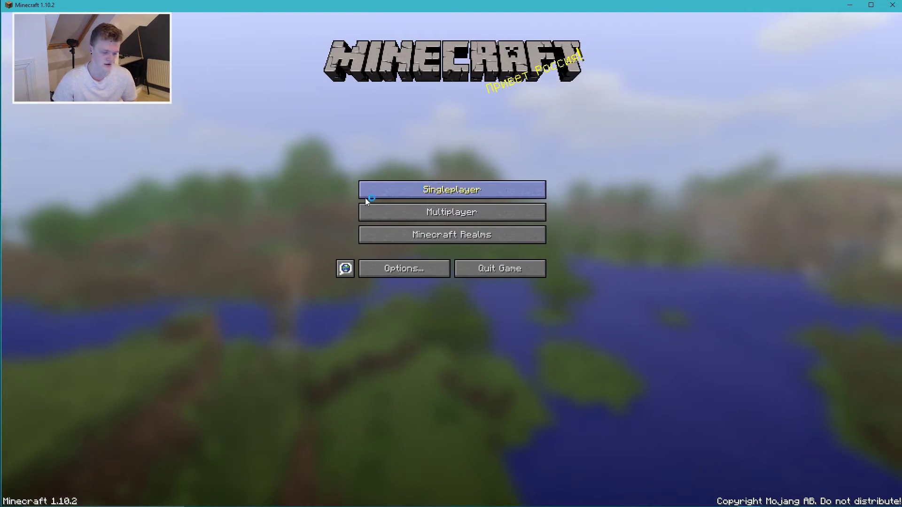
click(392, 196)
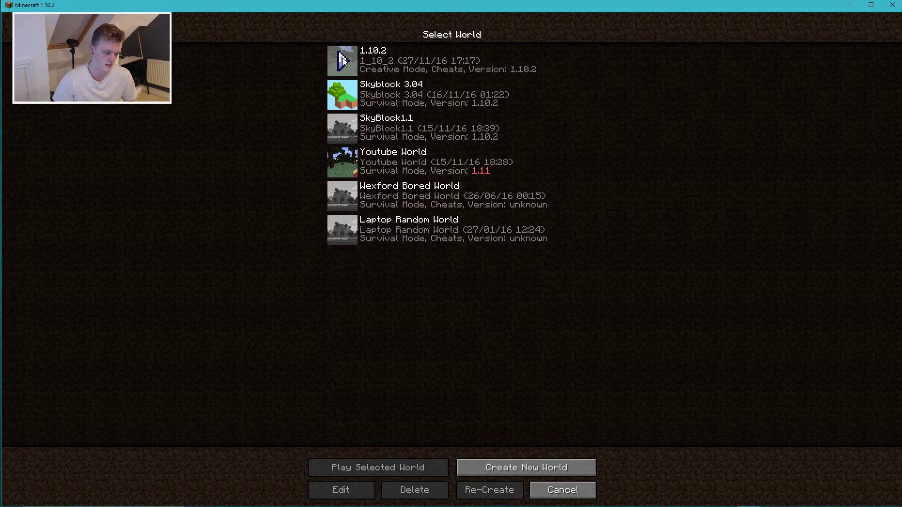
click(354, 158)
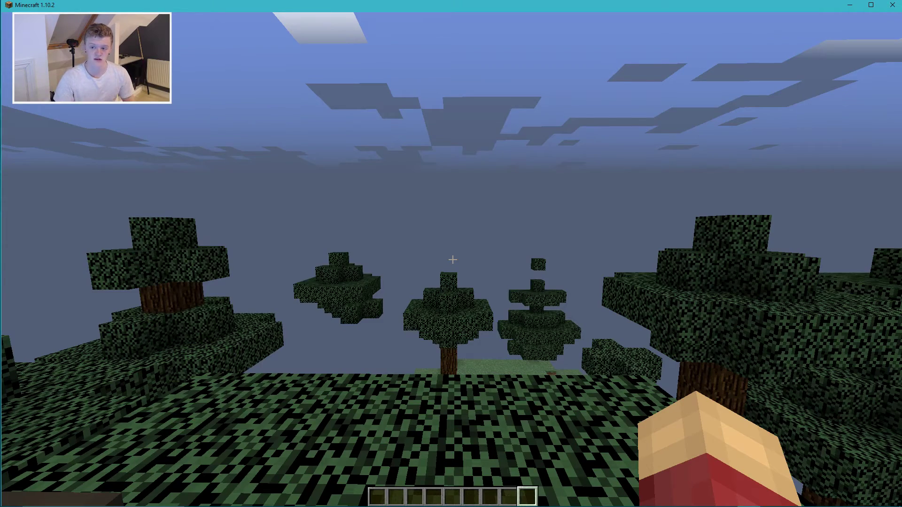
Move around the taiga world, toggle the F3 debug overlay, then save and quit to title
key(d)
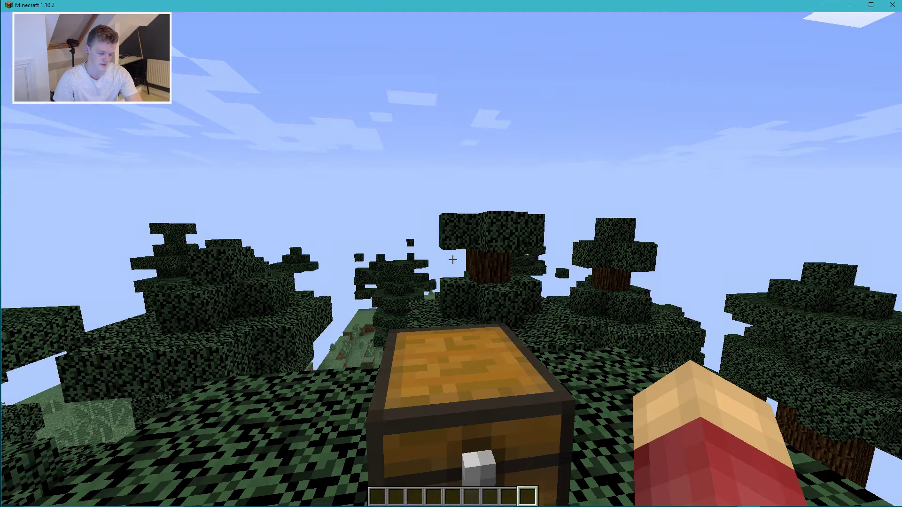
key(Escape)
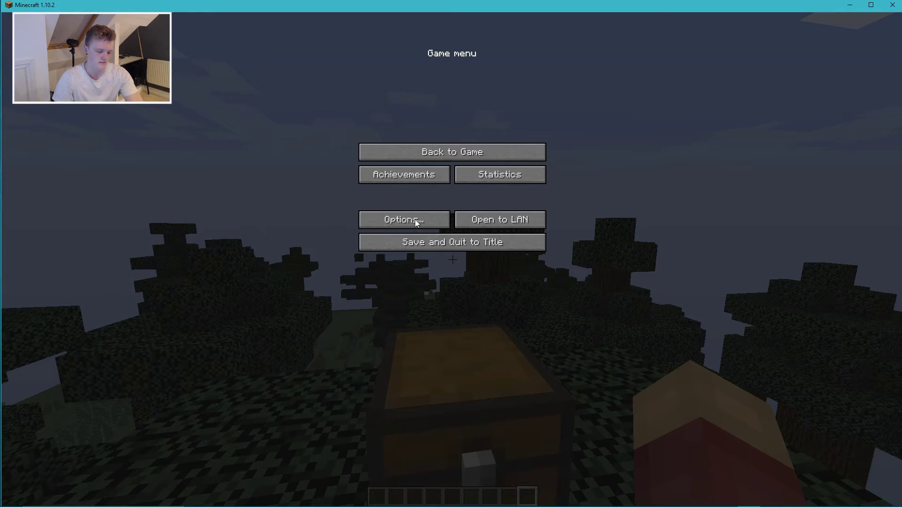
click(431, 150)
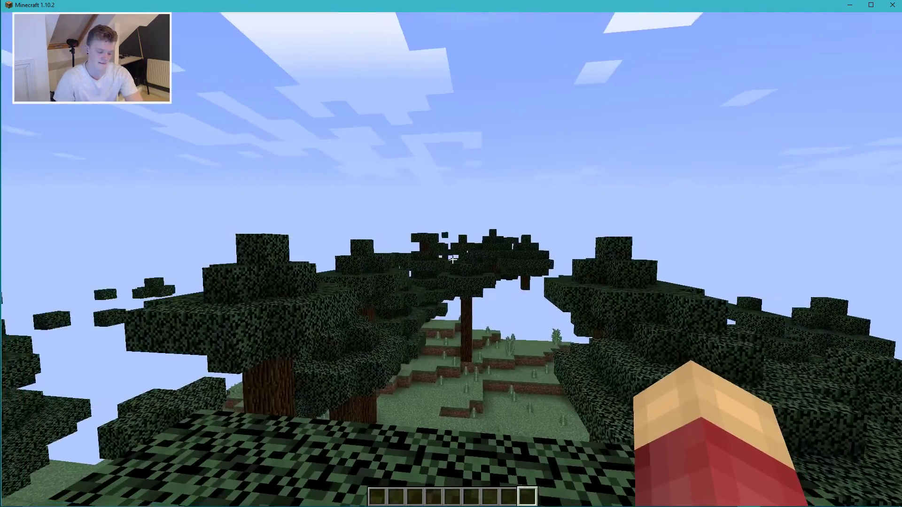
key(F3)
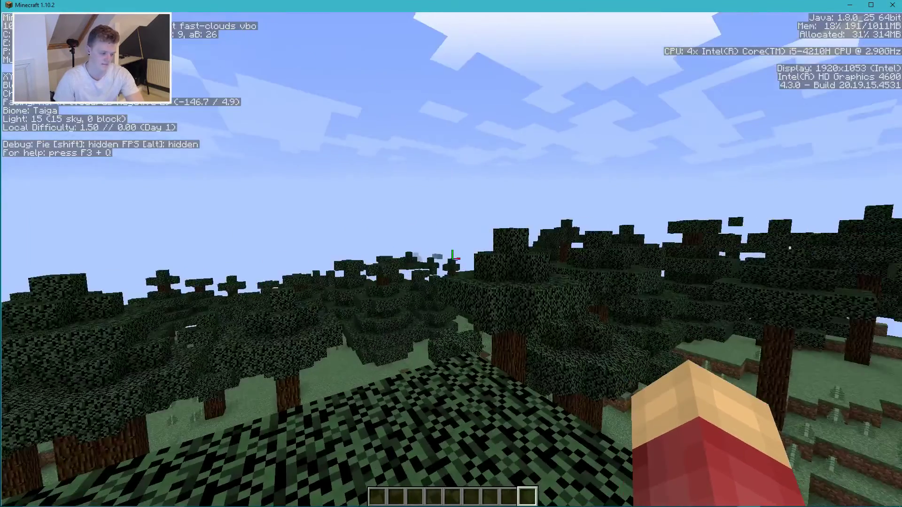
key(F3)
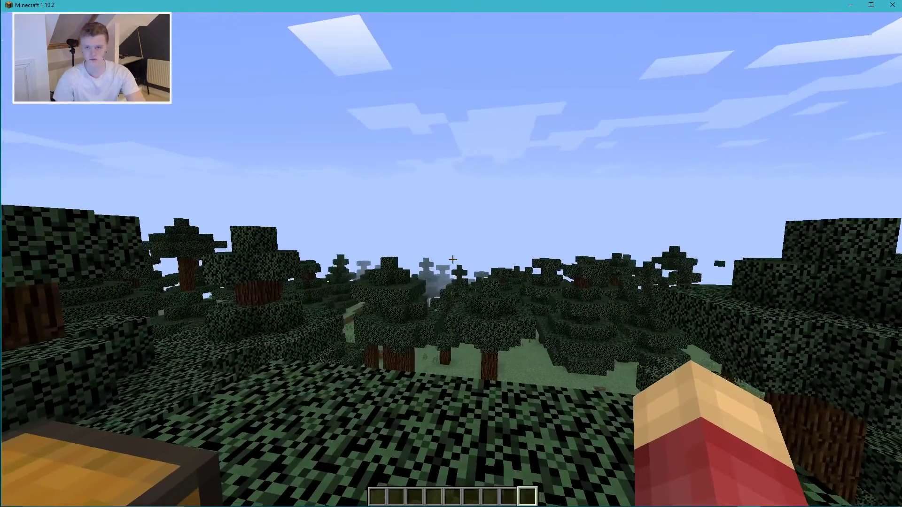
key(Escape)
click(493, 243)
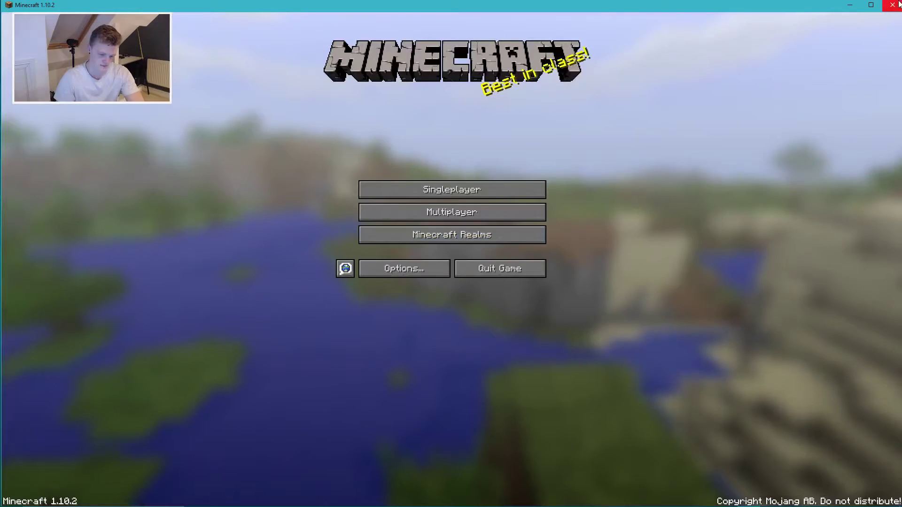
Exit Minecraft and switch to Google Chrome
click(898, 4)
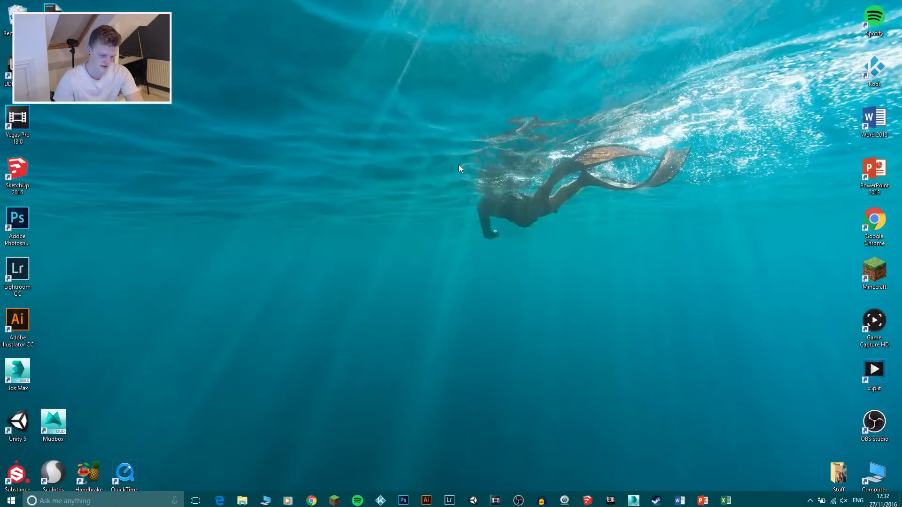
drag(216, 132, 647, 355)
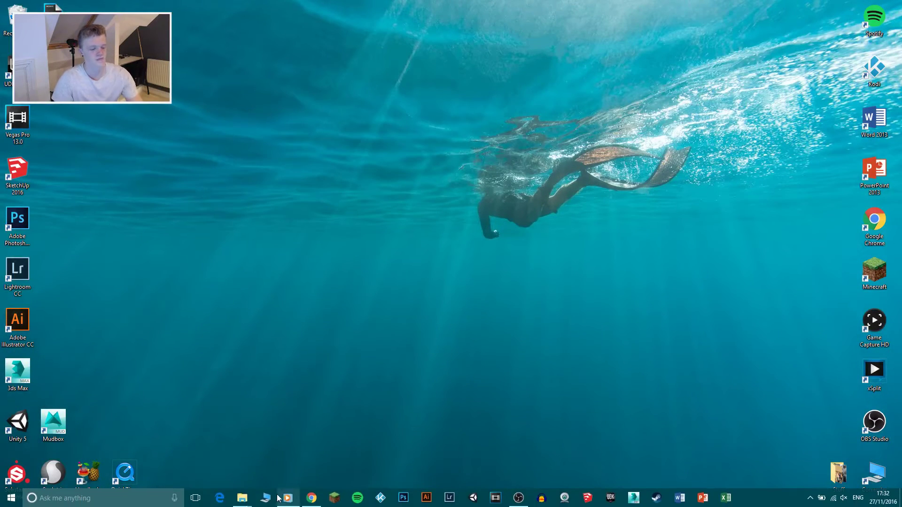
click(312, 499)
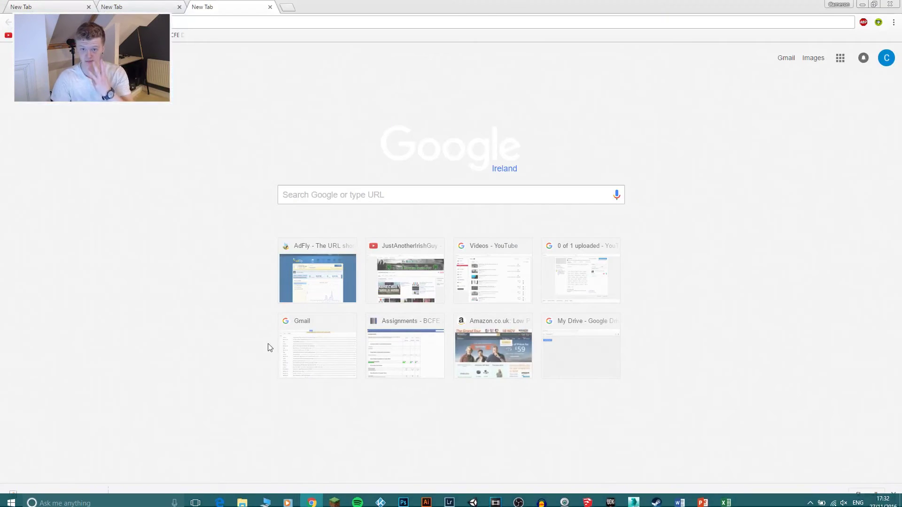
Paste the Pixelmon download link in the first tab, skip the ad and start the jar download
click(22, 5)
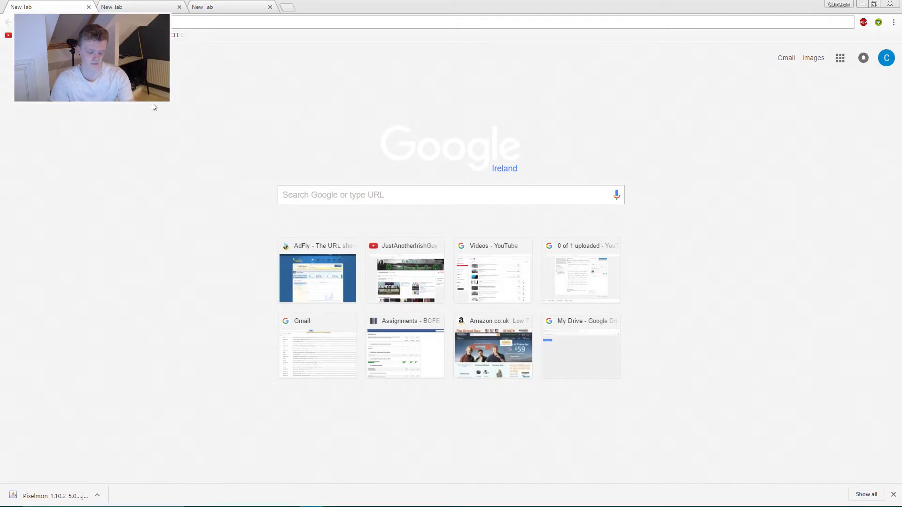
key(ctrl+v)
key(Return)
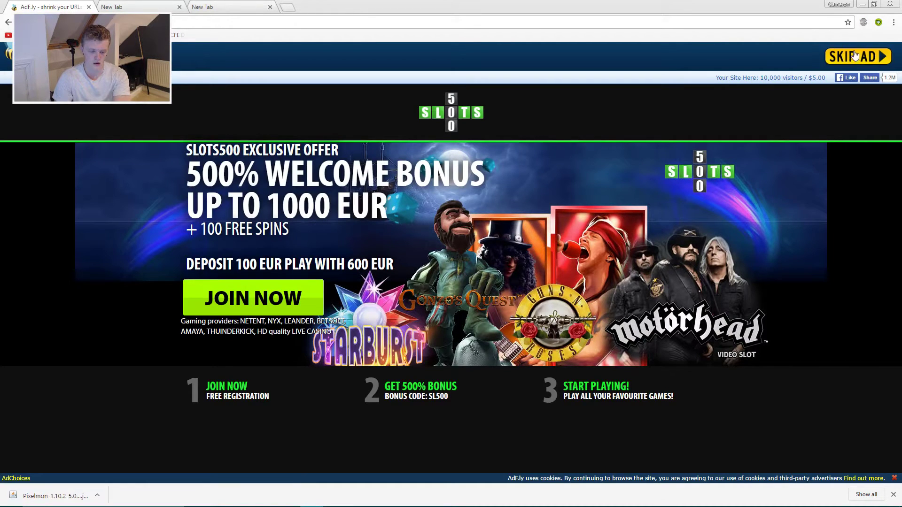
click(854, 57)
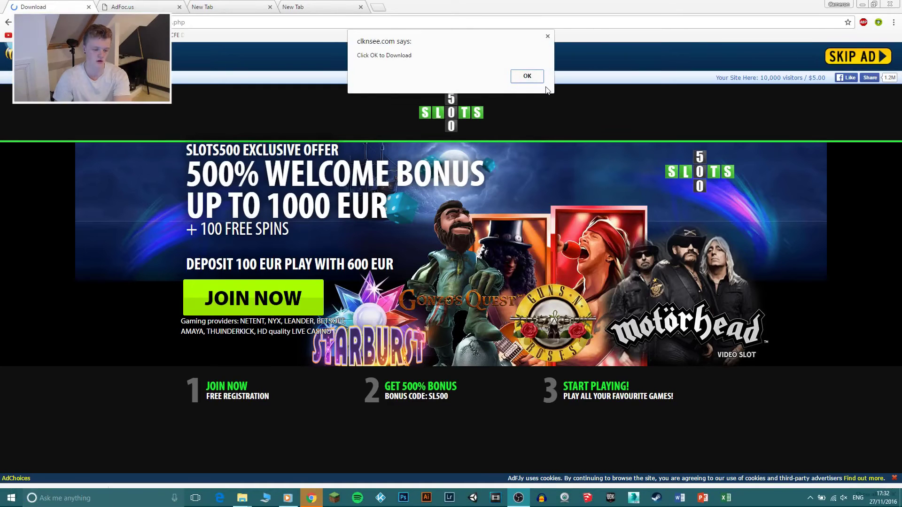
click(529, 77)
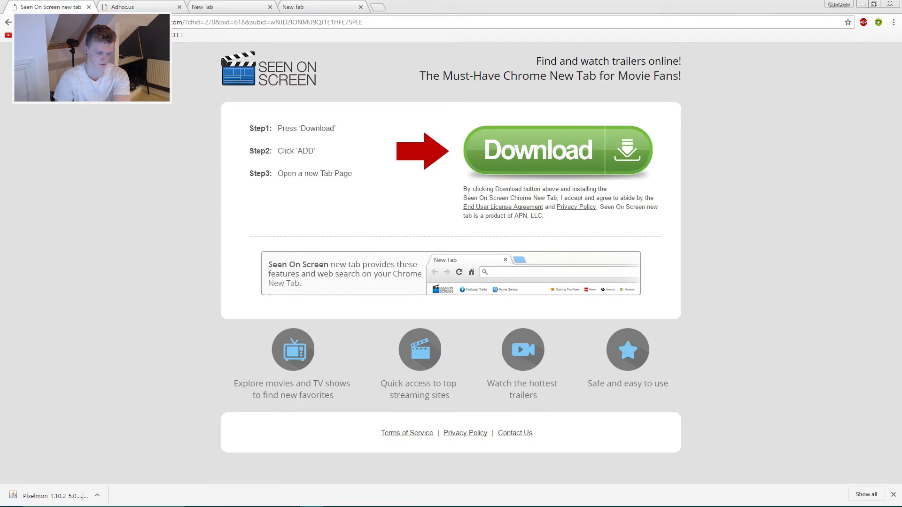
Go back to the new-tab page and close the adf.ly and AdFoc.us tabs
click(7, 23)
click(7, 24)
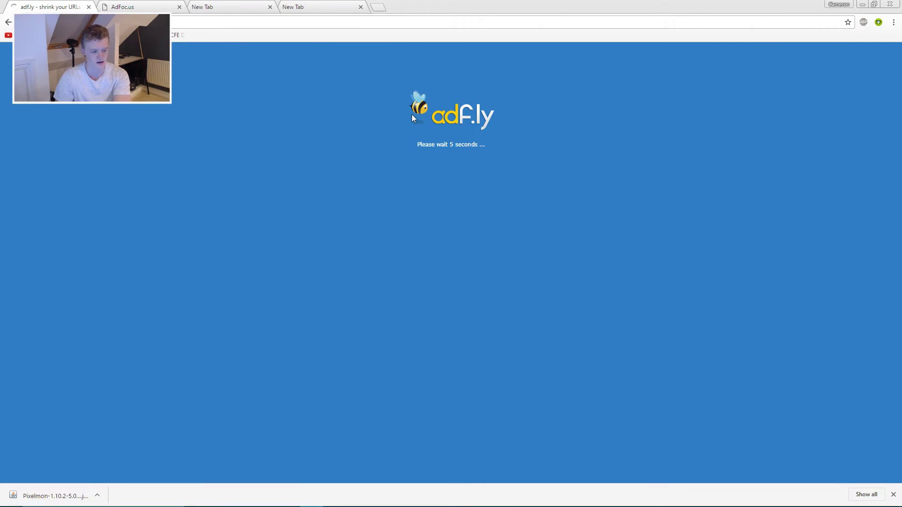
middle_click(37, 3)
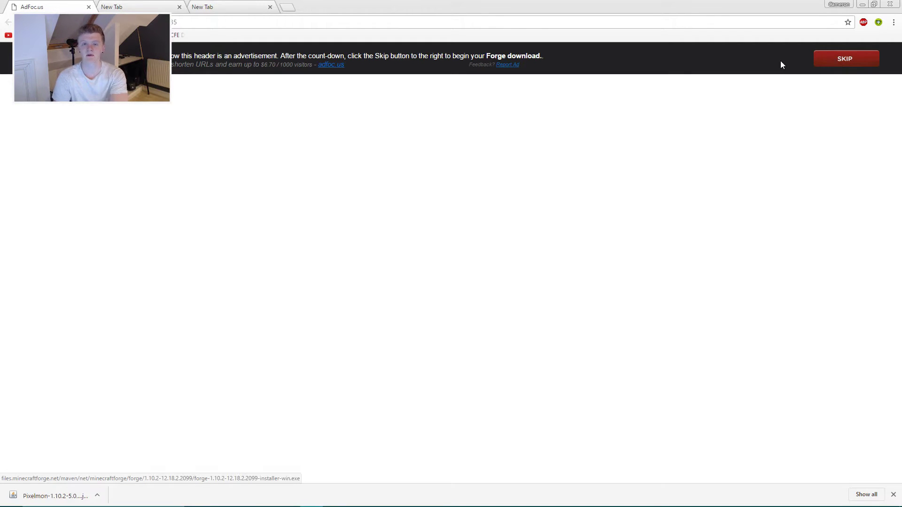
middle_click(39, 4)
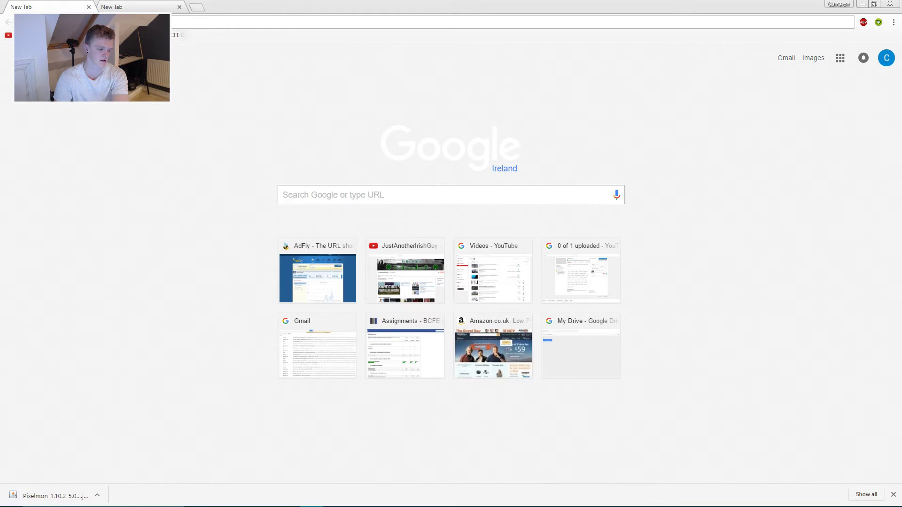
From the Pixelmon bookmark, skip the adf.ly ads through to the Waila-1.7.0-B3_1.9.4.jar Curse download
click(193, 35)
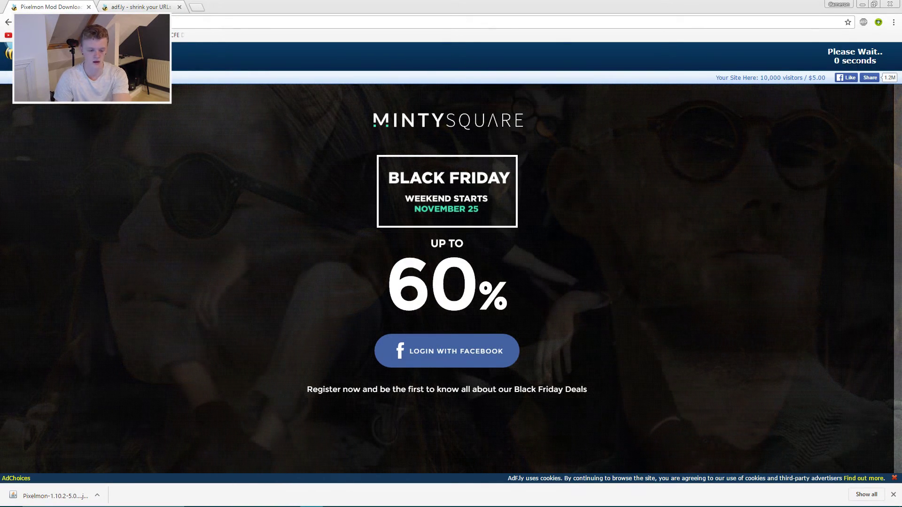
click(855, 55)
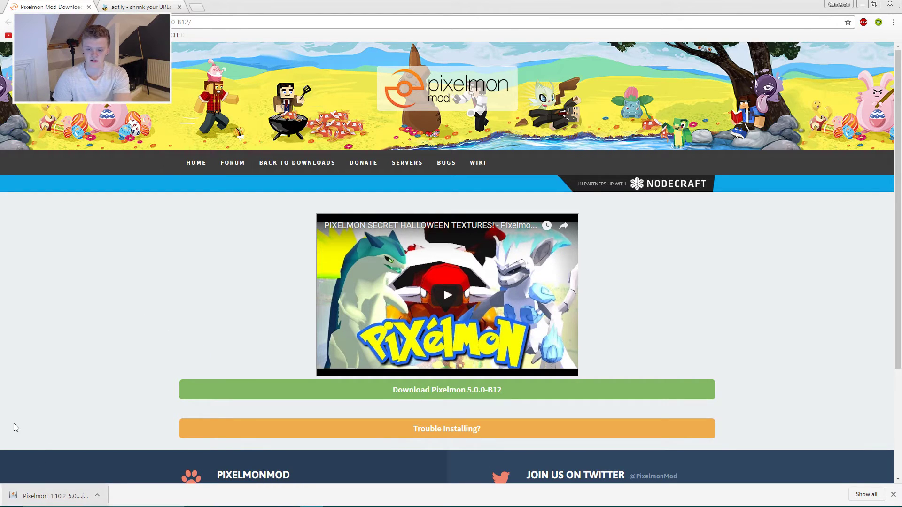
middle_click(64, 6)
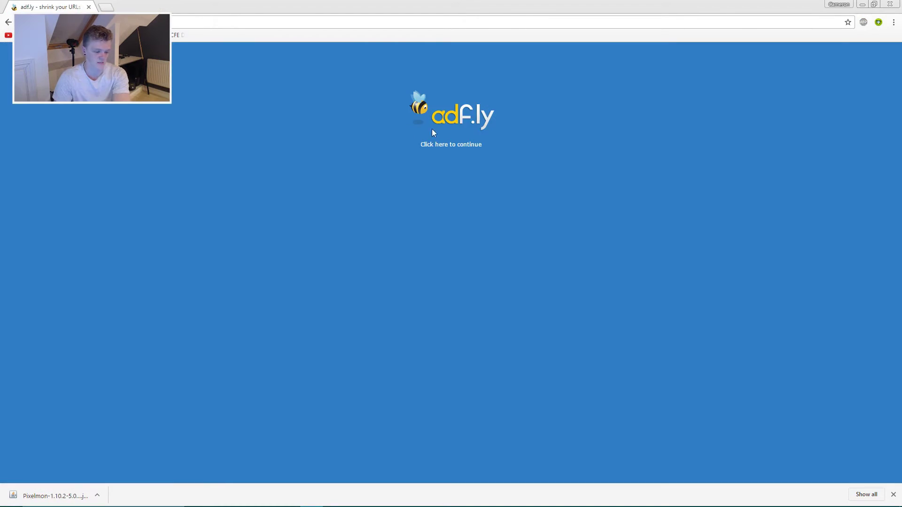
click(452, 143)
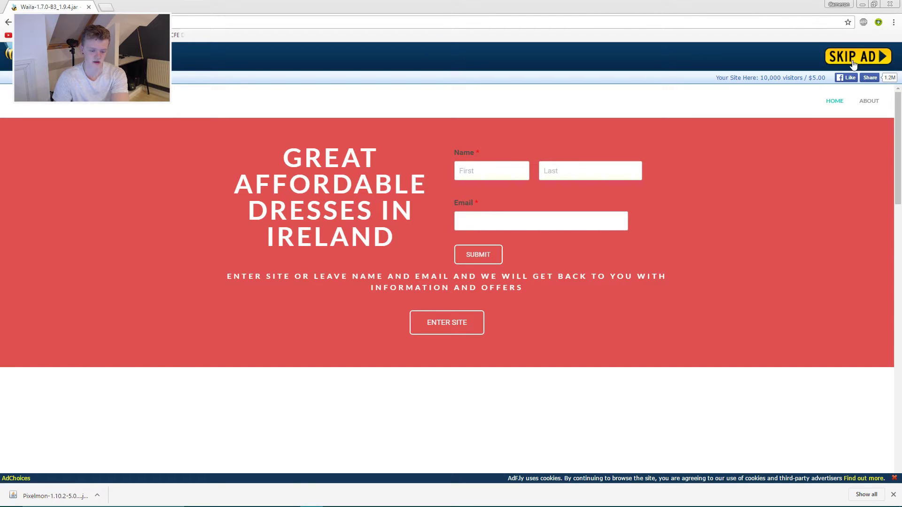
click(855, 55)
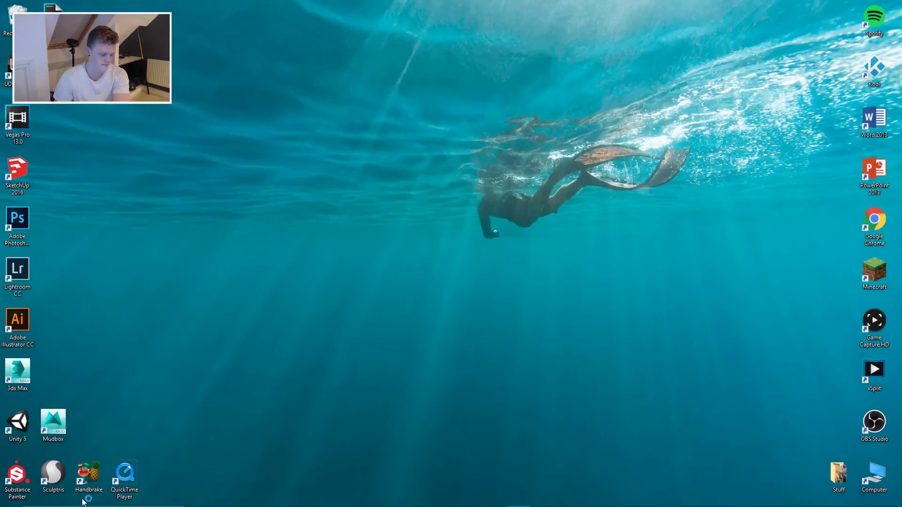
Empty the Recycle Bin from its desktop menu and confirm the permanent deletion
drag(131, 137, 471, 305)
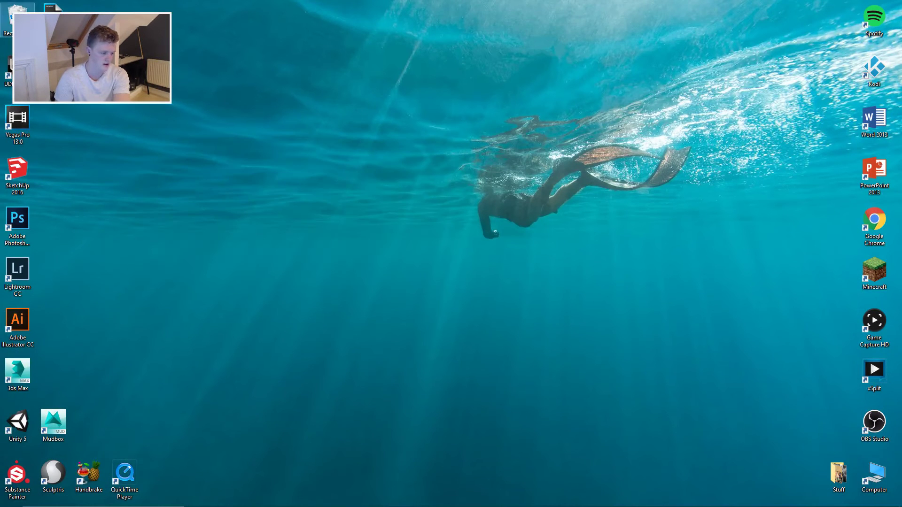
right_click(10, 19)
click(38, 38)
key(Return)
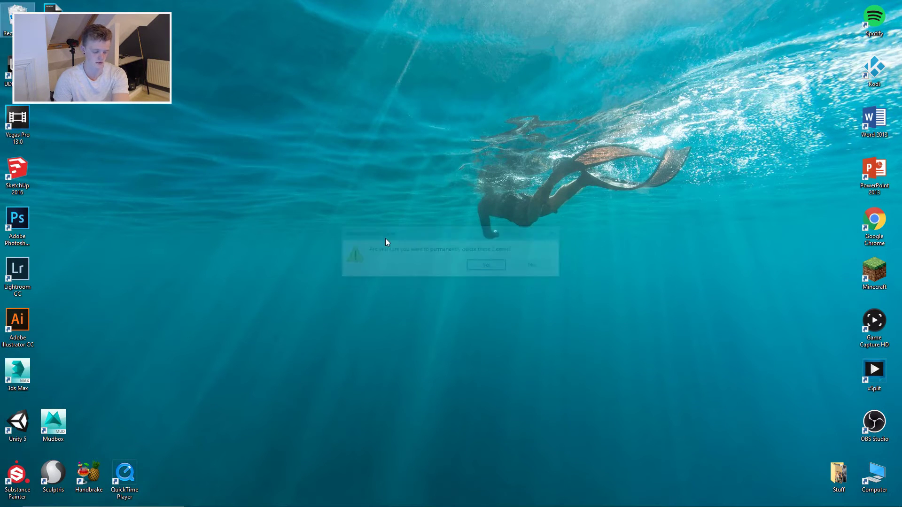
mouse_move(263, 505)
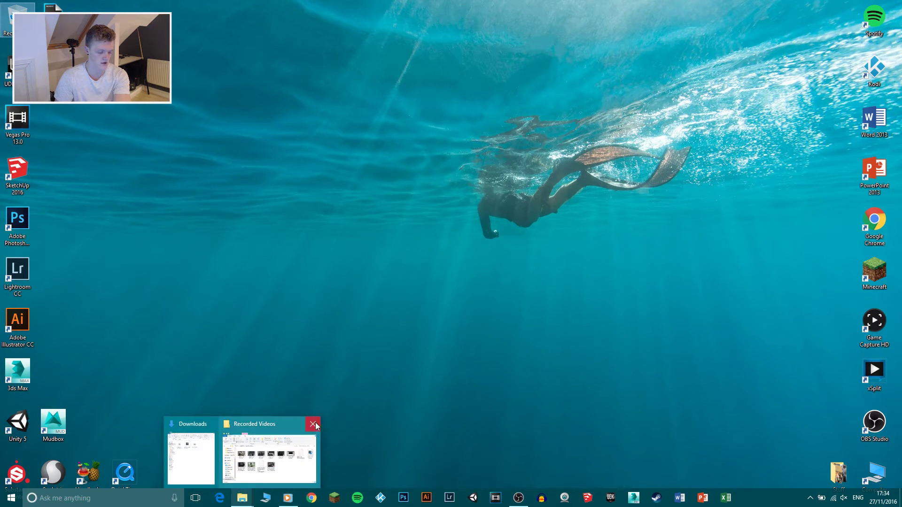
Close Recorded Videos, maximize Downloads, and launch the Forge 1.10.2-12.18.2.2099 installer
click(313, 424)
click(242, 453)
click(498, 92)
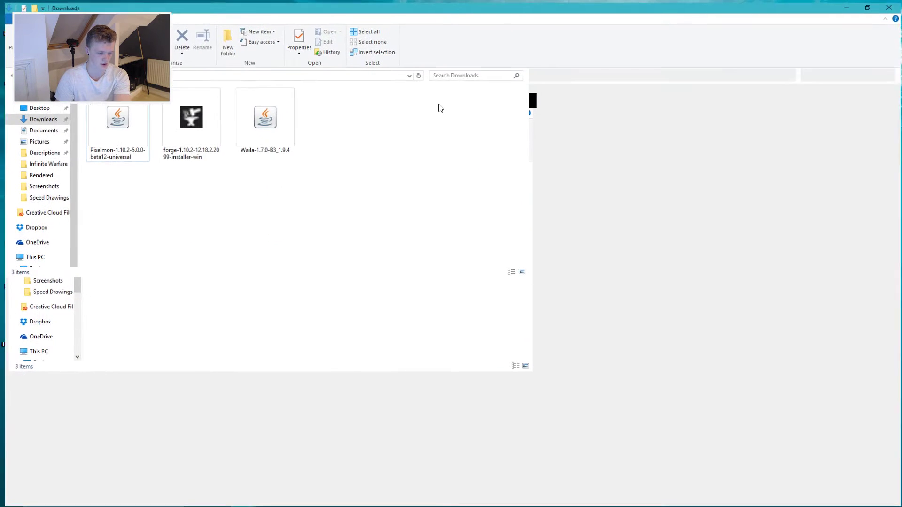
drag(512, 216, 114, 82)
click(172, 187)
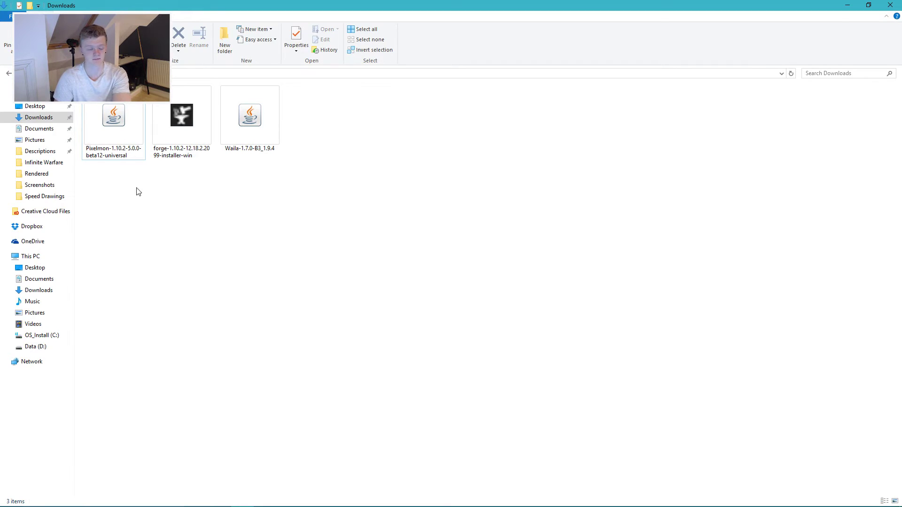
double_click(182, 127)
Allow the Forge installer to run and install the 1.10.2-12.18.2.2099 client profile
click(484, 272)
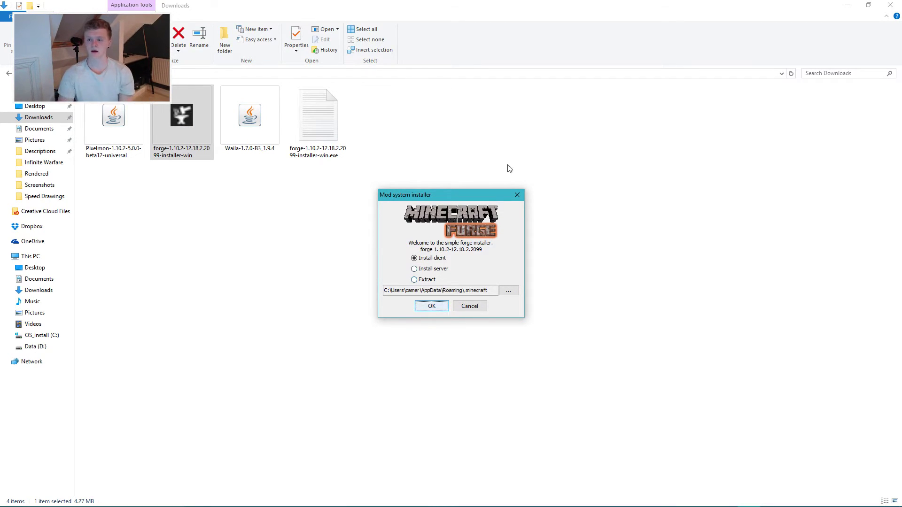
click(434, 307)
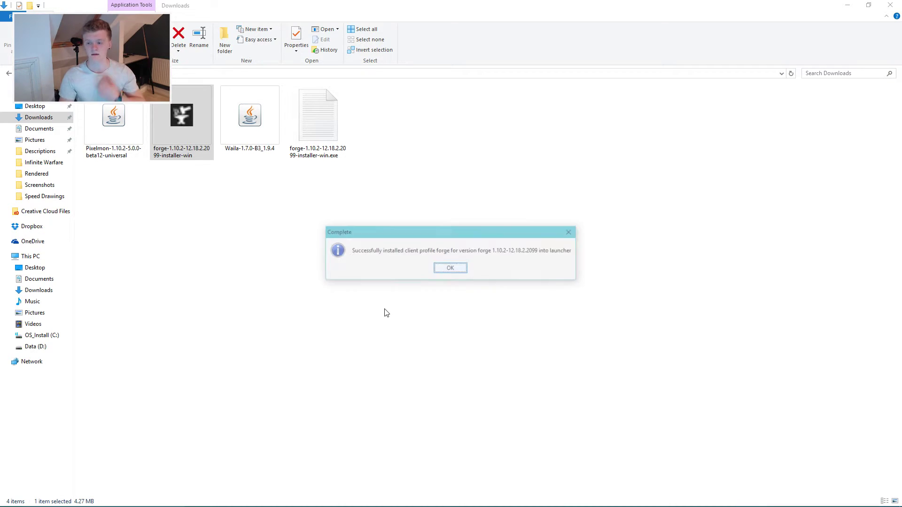
click(450, 268)
drag(221, 187, 449, 278)
click(301, 123)
Delete both Forge installer files from Downloads
key(Delete)
click(198, 139)
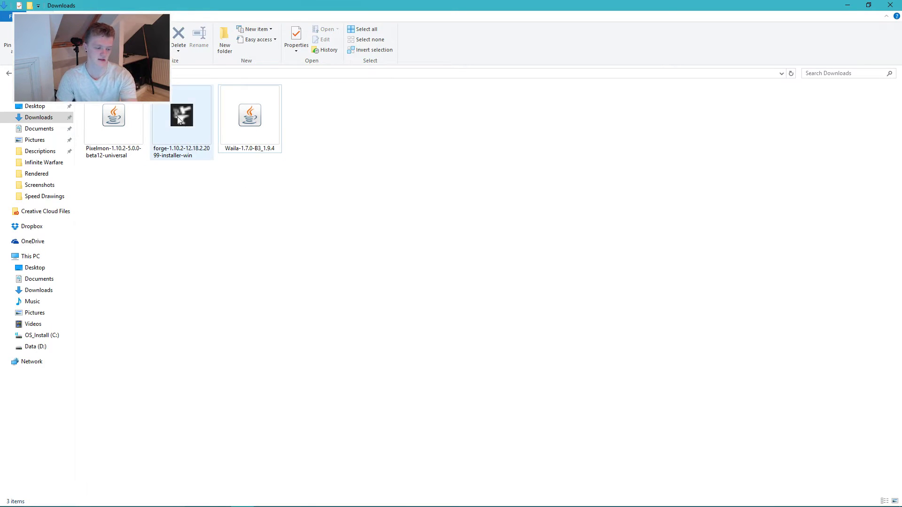
key(Delete)
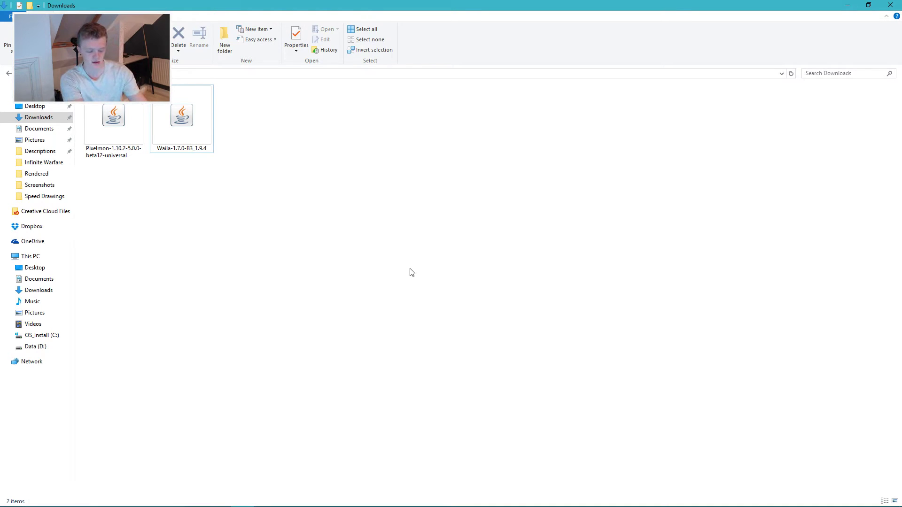
Open .minecraft via %appdata% and snap it to the right half beside Downloads
key(super+r)
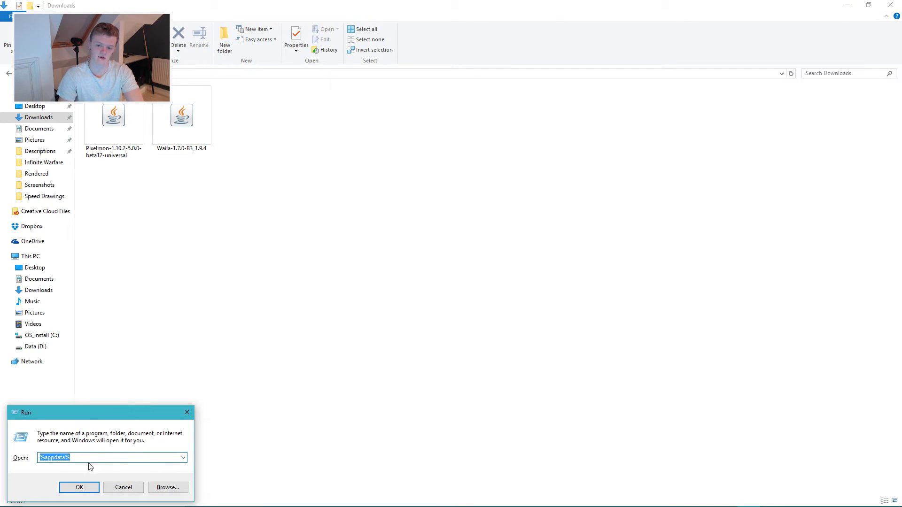
click(84, 480)
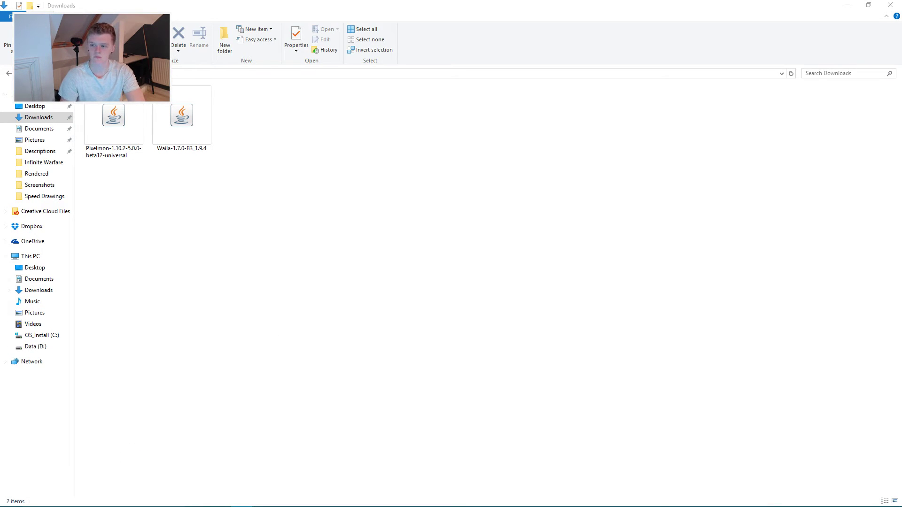
drag(705, 296, 452, 1)
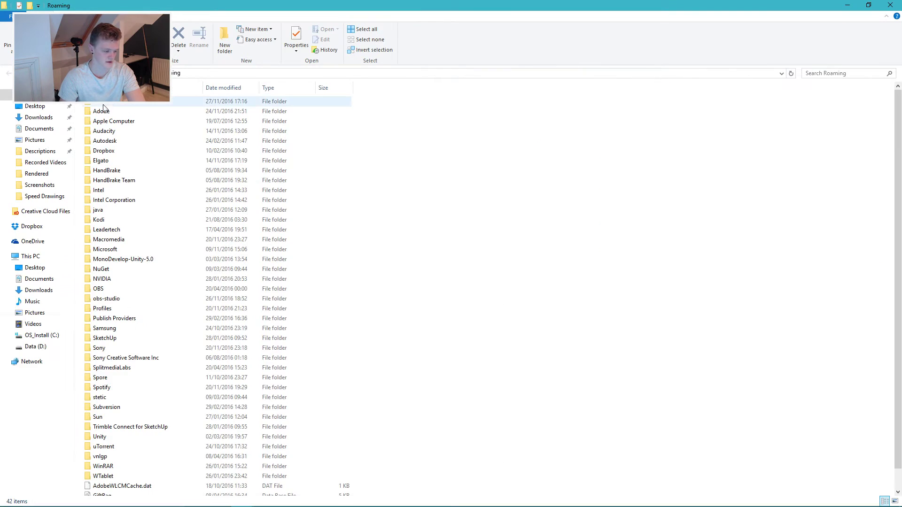
double_click(104, 103)
mouse_move(249, 5)
mouse_down()
mouse_move(658, 117)
mouse_move(901, 262)
mouse_up()
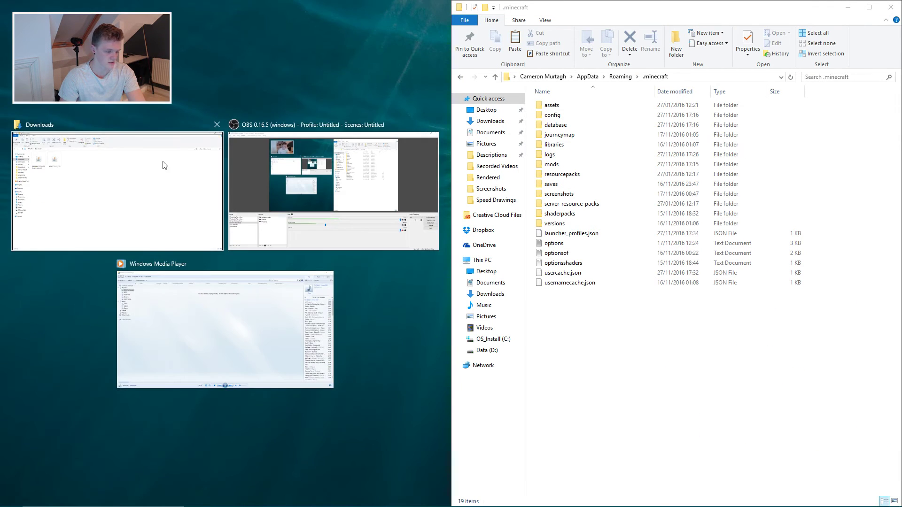
click(158, 174)
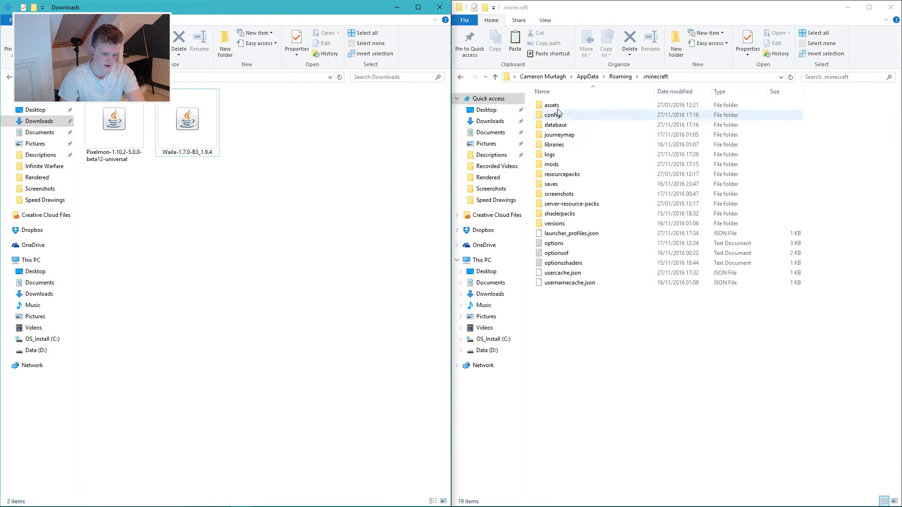
Open the existing mods folder in .minecraft, declining to merge a new one
click(590, 306)
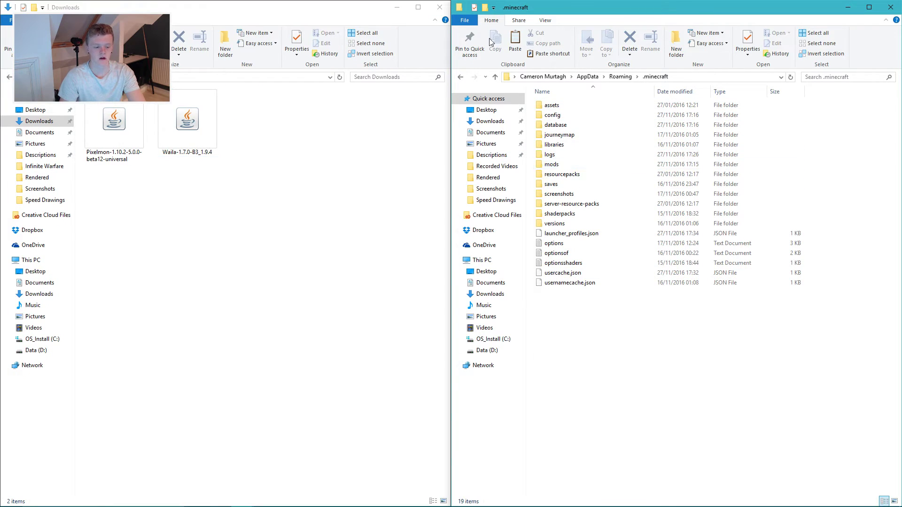
click(509, 47)
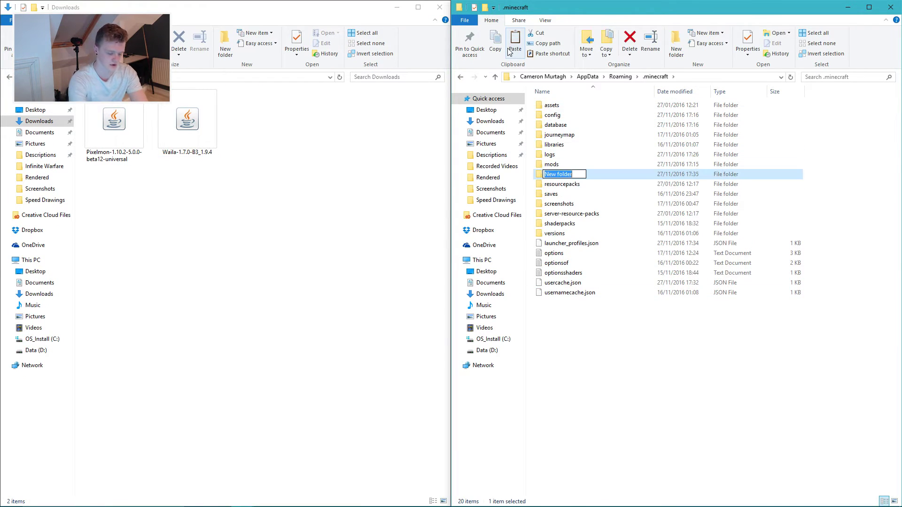
key(Return)
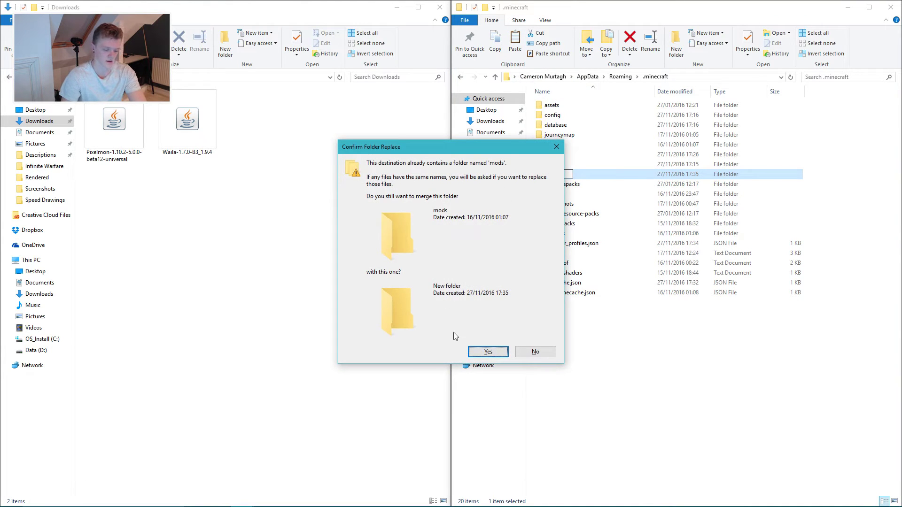
click(533, 352)
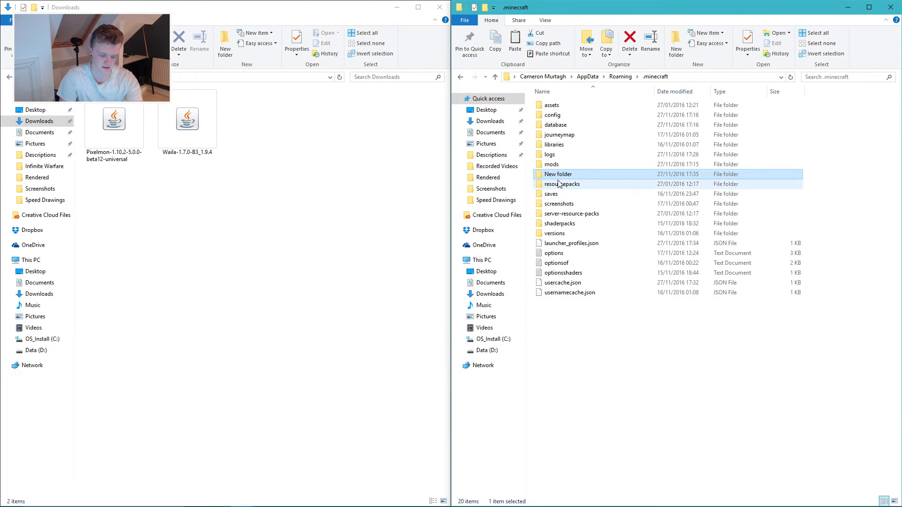
double_click(561, 164)
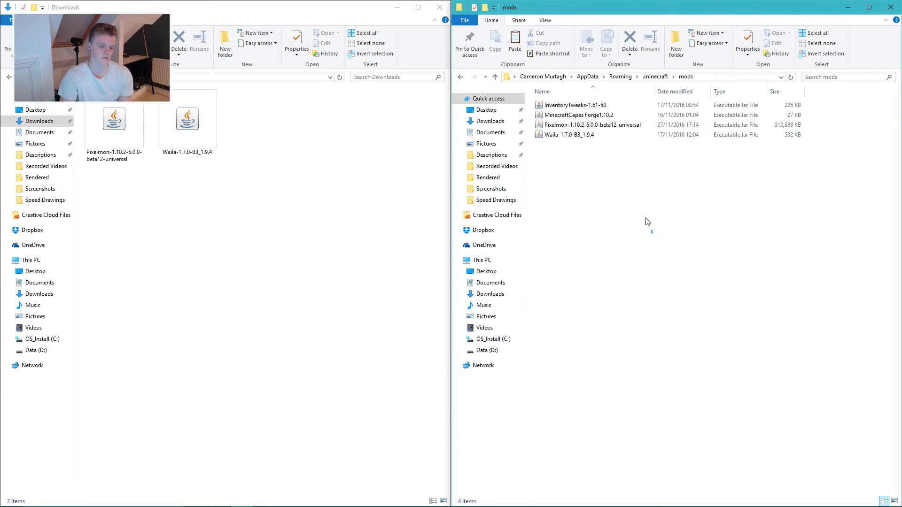
drag(646, 221, 611, 112)
click(596, 168)
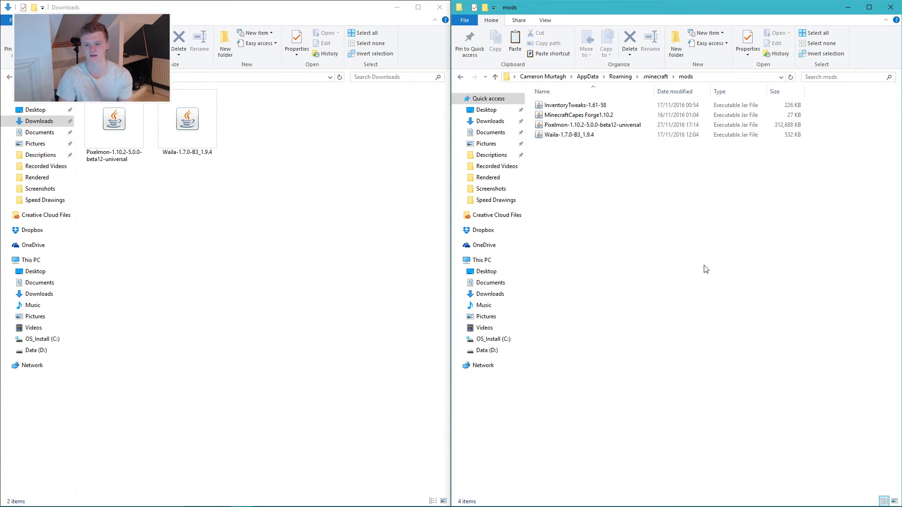
mouse_move(700, 252)
mouse_down()
mouse_move(675, 185)
mouse_move(548, 97)
mouse_up()
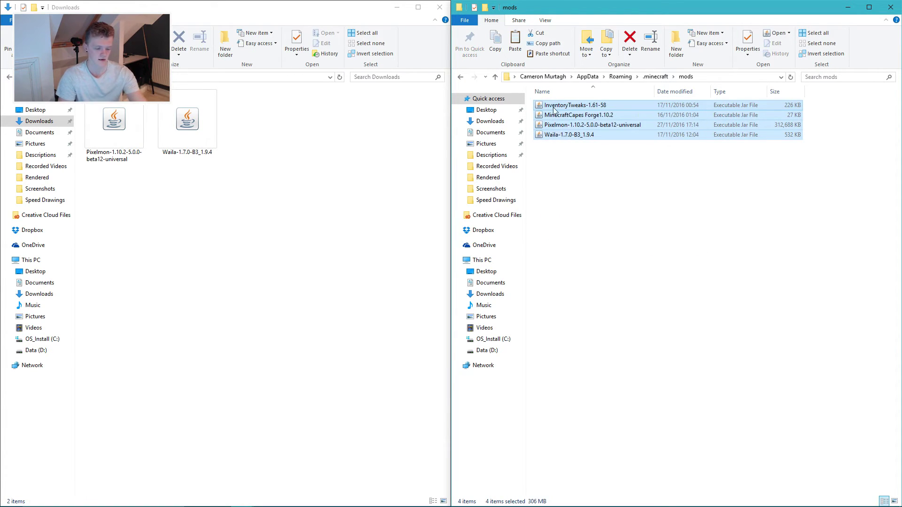
click(583, 205)
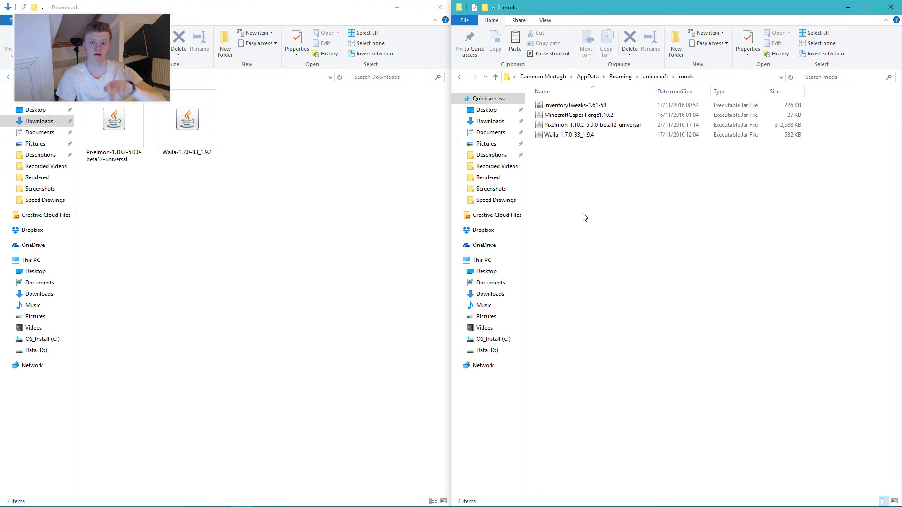
Delete the old Pixelmon and Waila jars from the mods folder
click(581, 106)
drag(596, 193, 578, 127)
key(Delete)
Copy the downloaded Pixelmon and Waila jars into mods, then delete them from Downloads
mouse_move(339, 191)
mouse_down()
mouse_move(158, 89)
mouse_move(120, 105)
mouse_up()
click(609, 229)
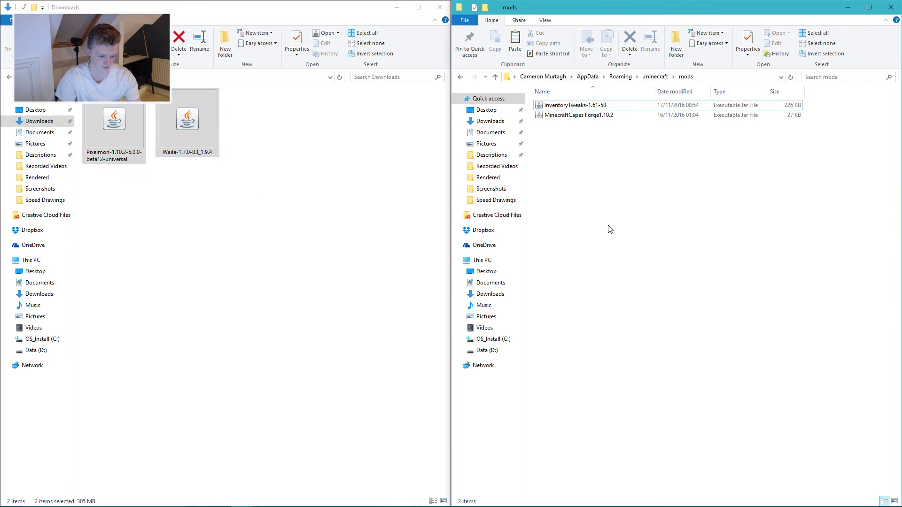
key(ctrl+v)
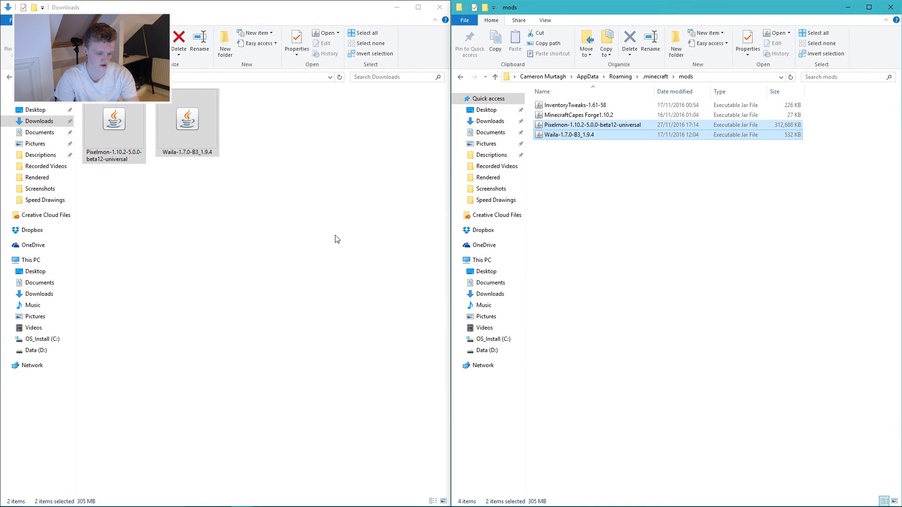
drag(326, 202, 125, 109)
key(Delete)
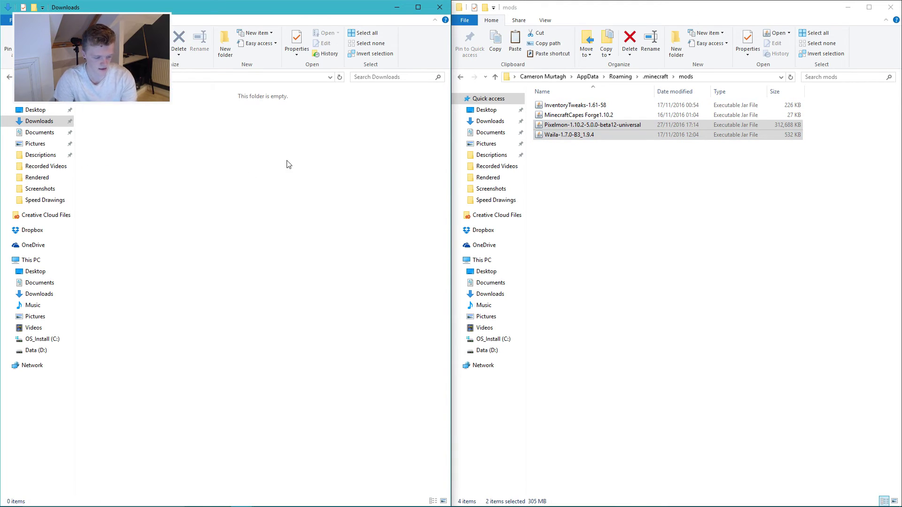
Close the Downloads and mods windows, empty the 7-item Recycle Bin, and launch Minecraft 1.10.2
click(445, 9)
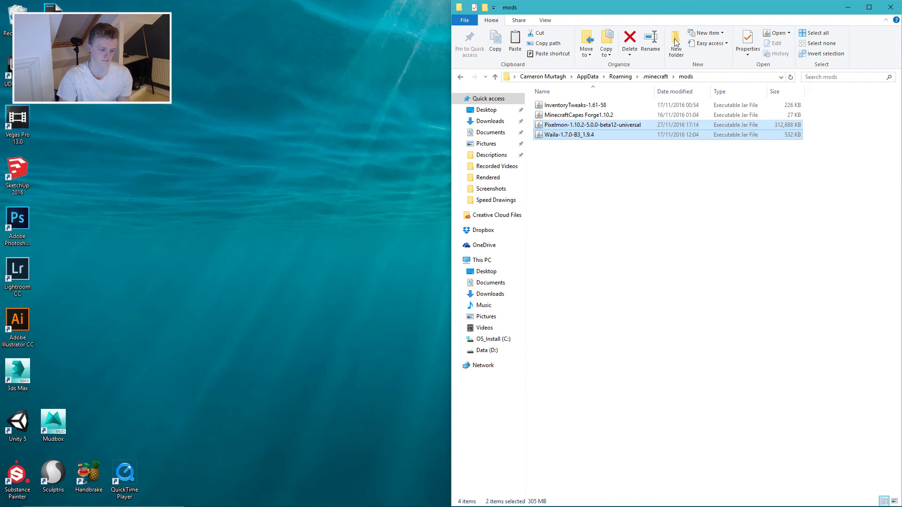
click(894, 9)
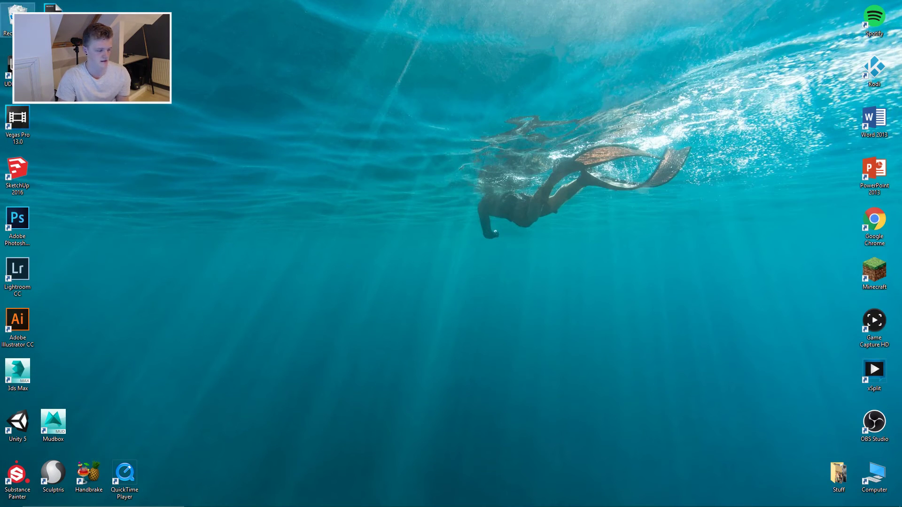
key(Delete)
click(479, 267)
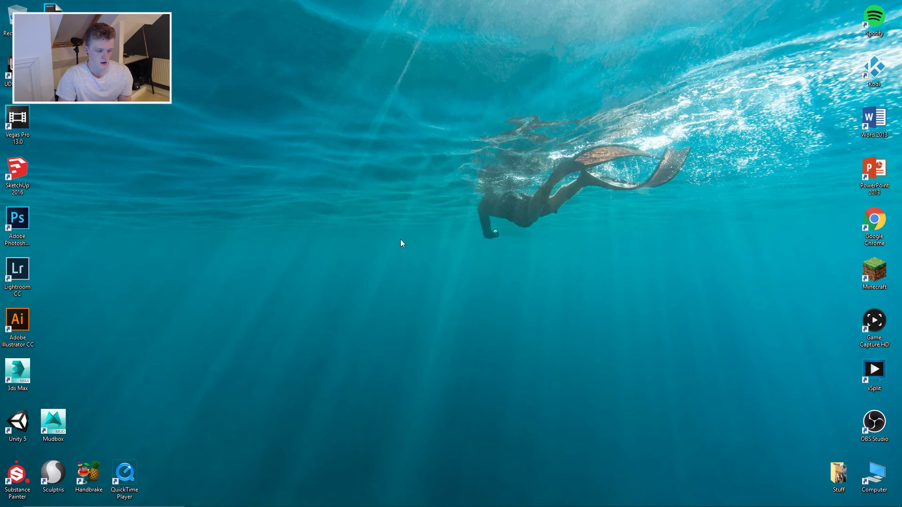
double_click(863, 266)
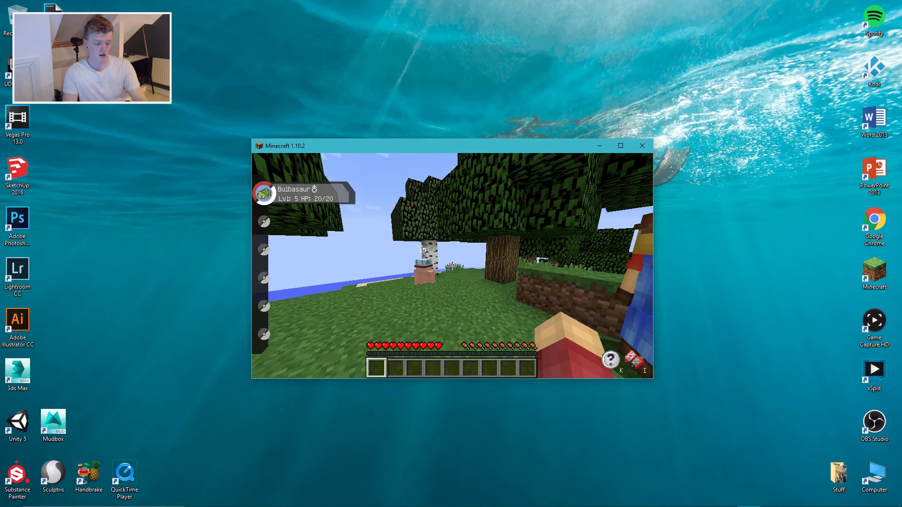
Cycle through both third-person views back to first person, walk to an oak tree, and open the inventory
click(452, 266)
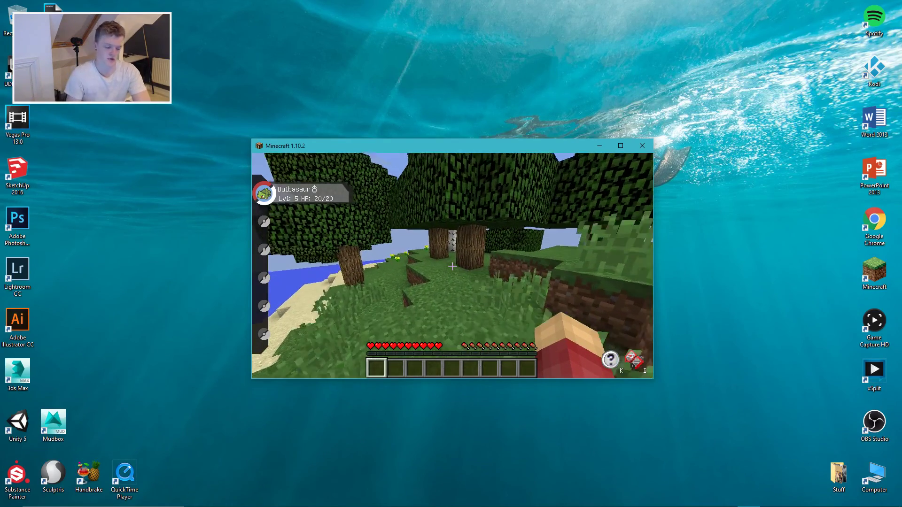
key(F5)
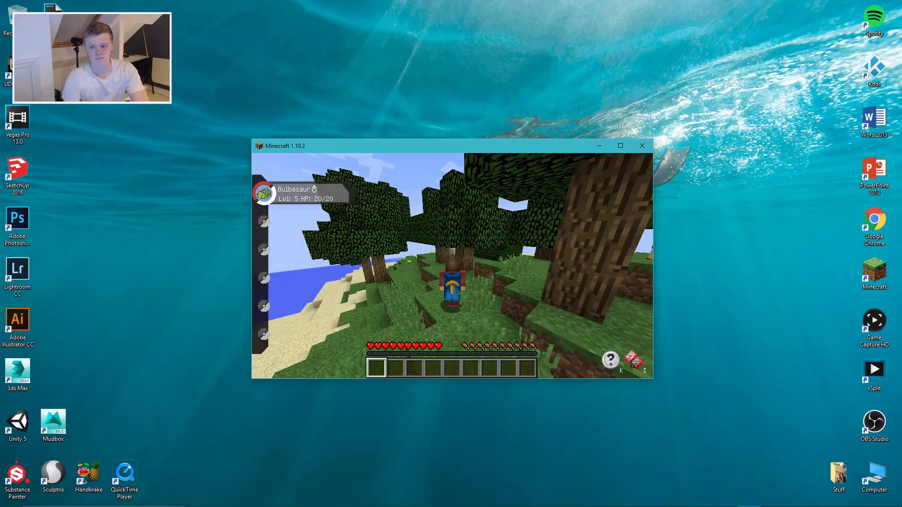
key(F5)
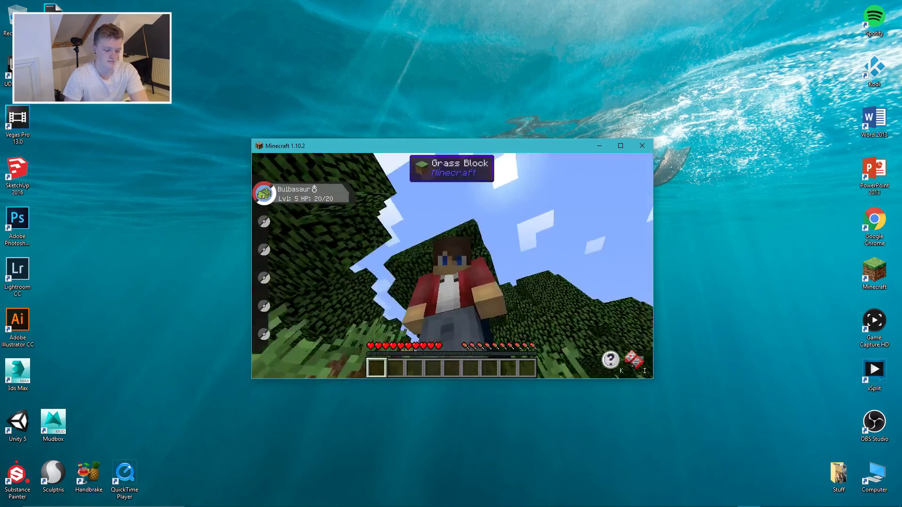
key(F5)
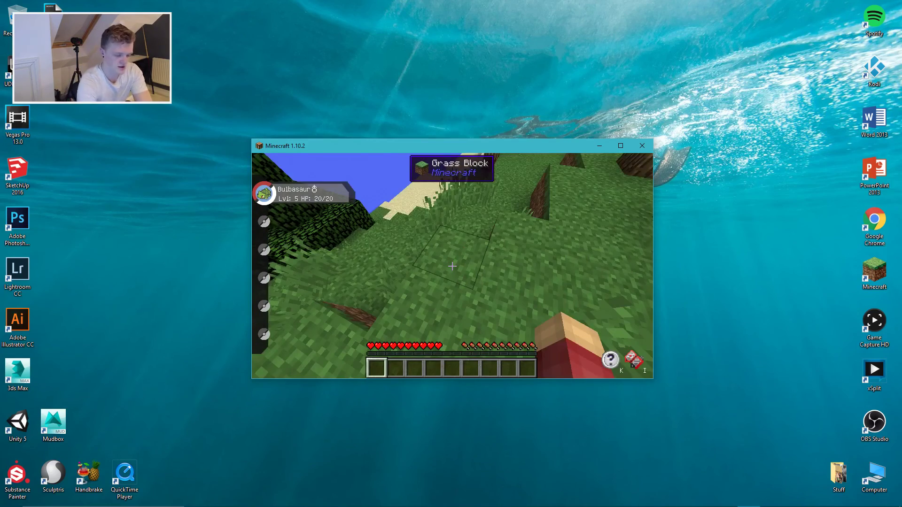
key(w)
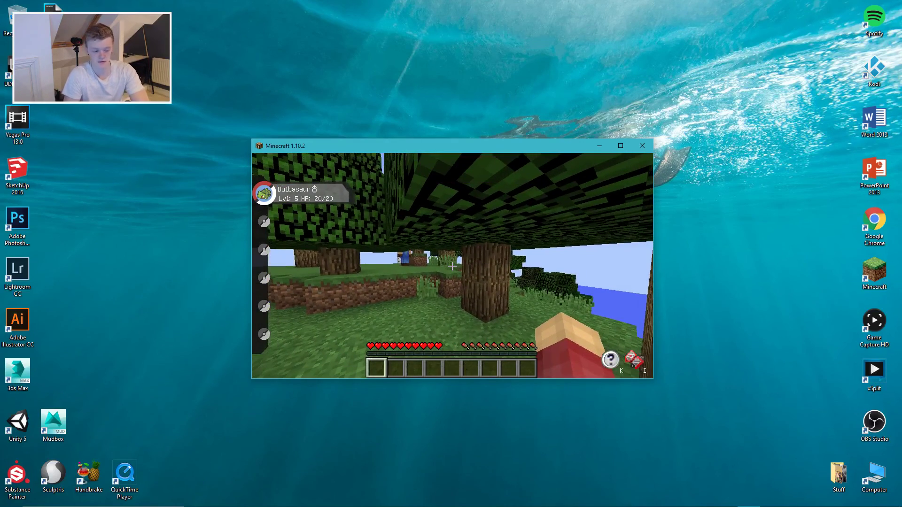
key(e)
key(e)
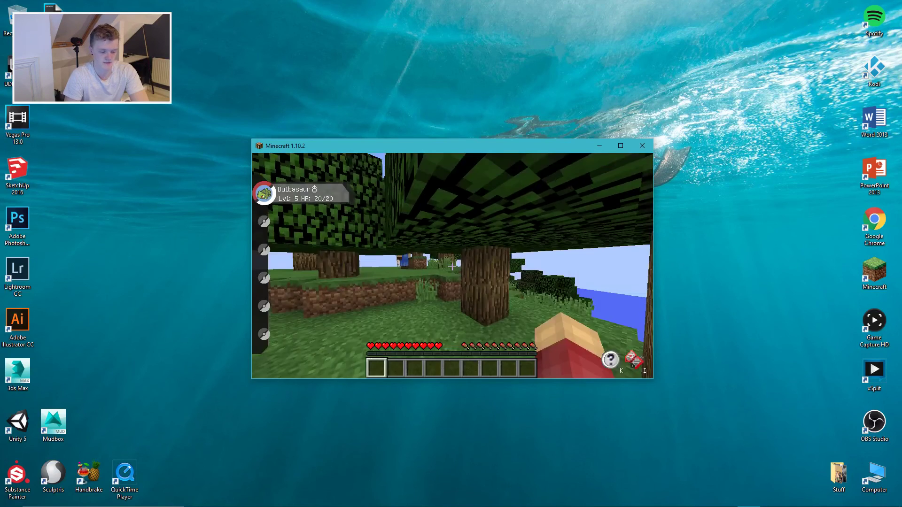